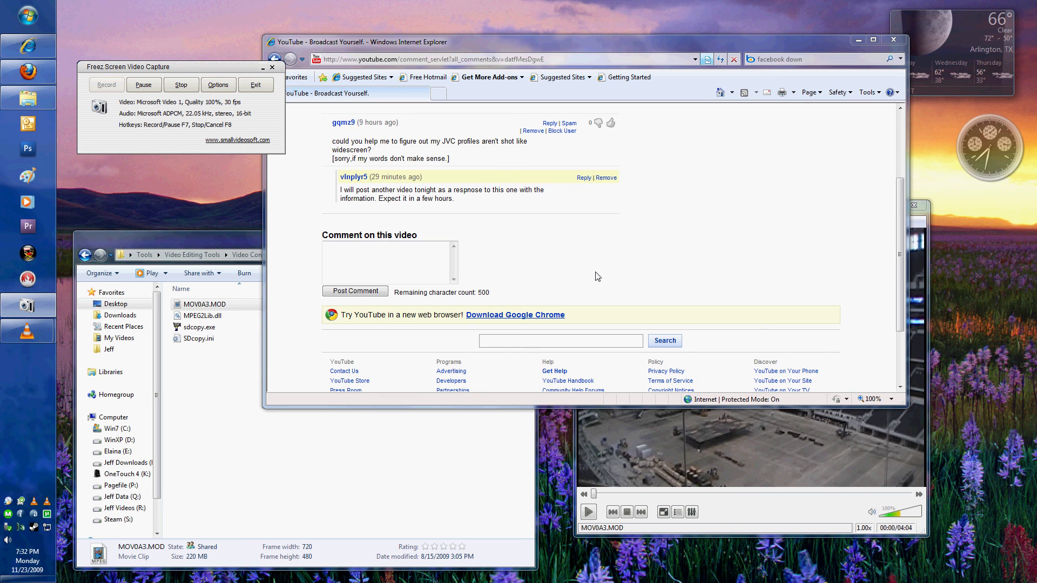
- Bring the YouTube comments page with the JVC widescreen question forward and scroll up slightly
{"action": "left_click", "coordinate": [597, 277]}
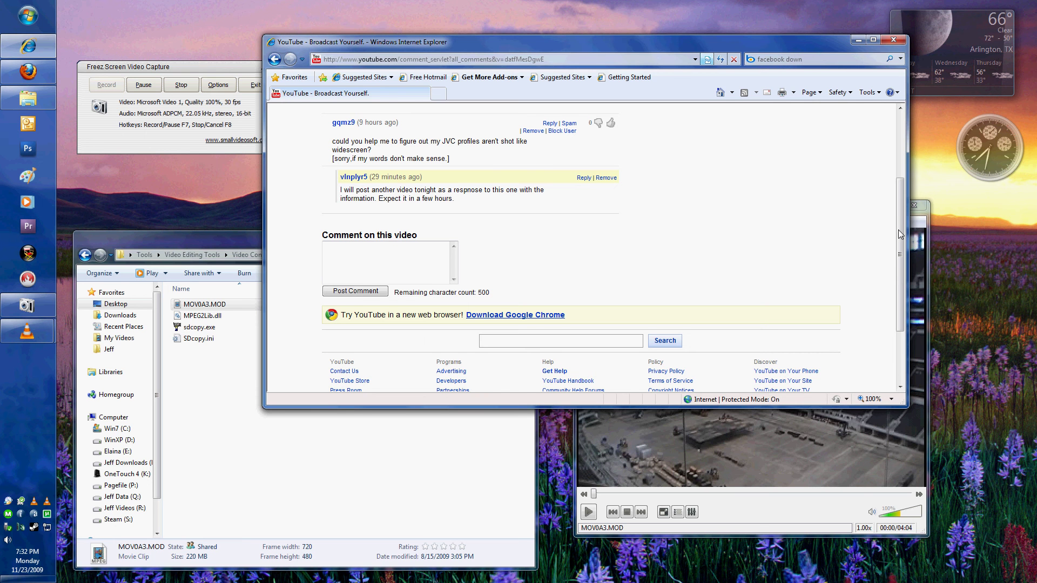
{"action": "mouse_move", "coordinate": [901, 234]}
{"action": "left_mouse_down"}
{"action": "mouse_move", "coordinate": [900, 170]}
{"action": "mouse_move", "coordinate": [909, 223]}
{"action": "left_mouse_up"}
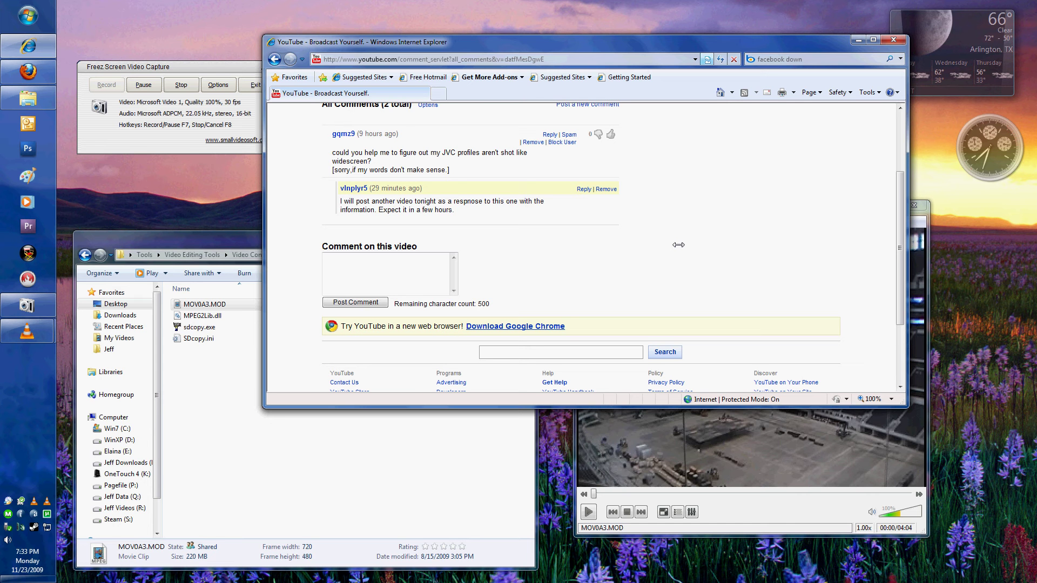
- Play the MOV0A3.MOD clip in VLC, pause it at 00:02, and close the player
{"action": "left_click", "coordinate": [778, 427]}
{"action": "left_click_drag", "start_coordinate": [724, 209], "coordinate": [689, 204]}
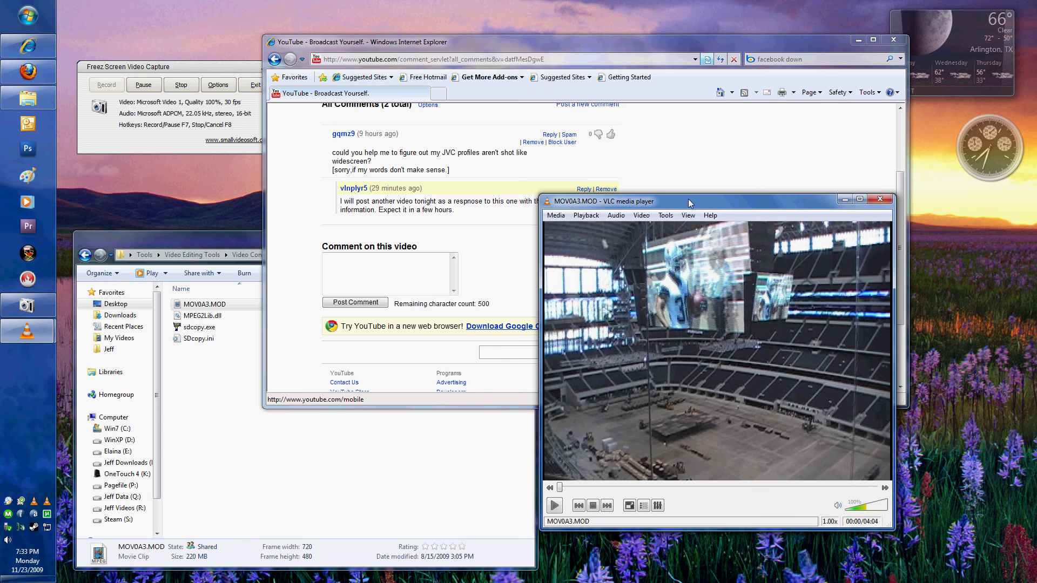
{"action": "left_click", "coordinate": [556, 509]}
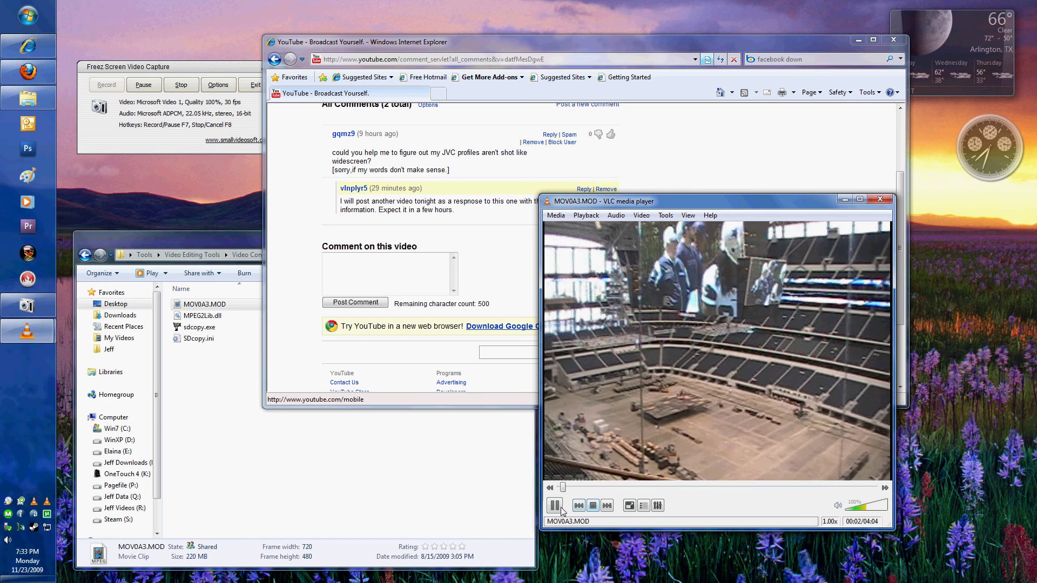
{"action": "left_click", "coordinate": [561, 509]}
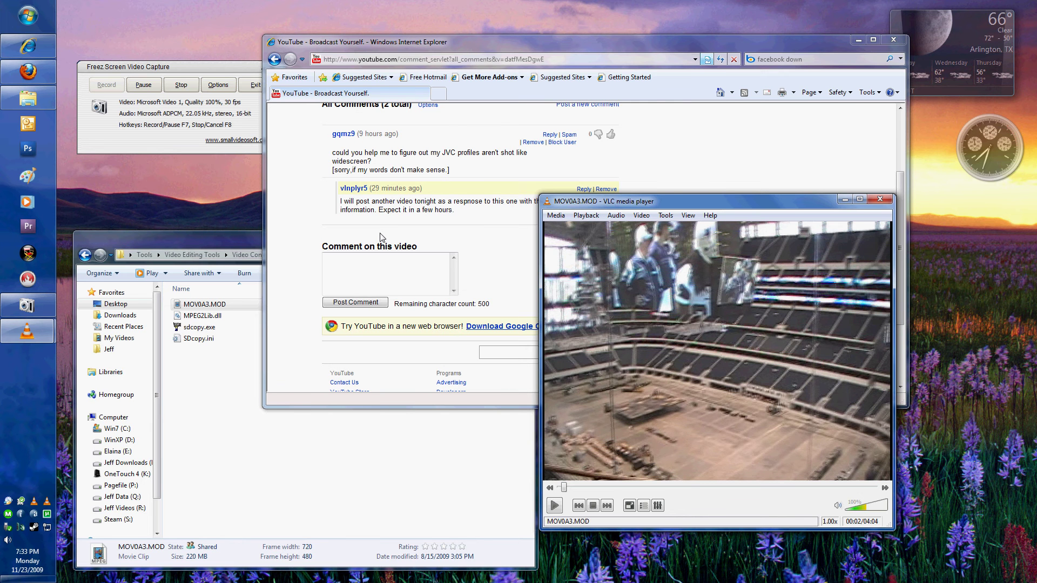
{"action": "double_click", "coordinate": [547, 202]}
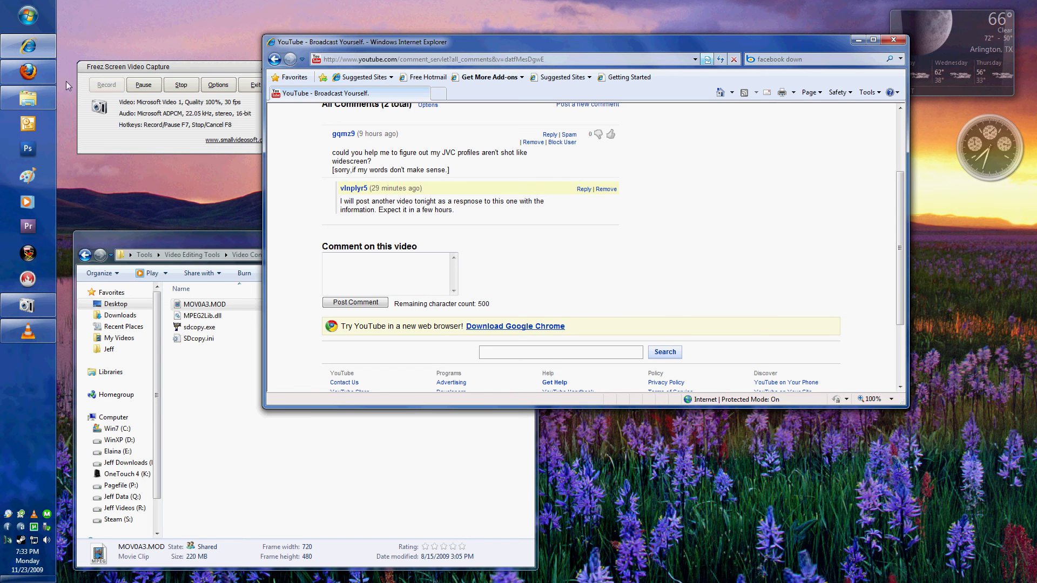
- Position the CNET 'How do I convert MOD files' thread and highlight the sdcopy.exe post's signature
{"action": "left_click", "coordinate": [40, 72]}
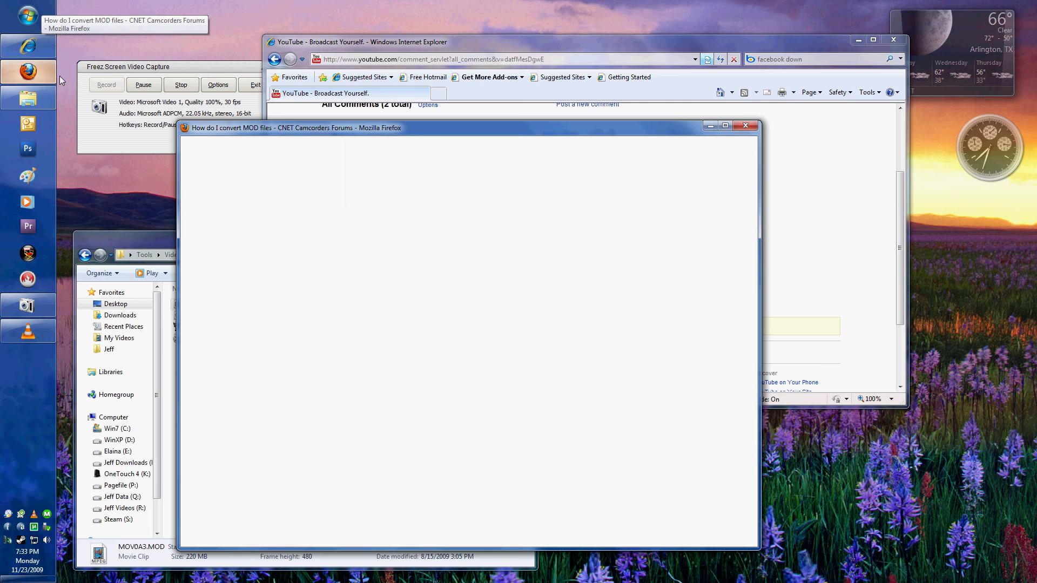
{"action": "left_click_drag", "start_coordinate": [386, 129], "coordinate": [443, 80]}
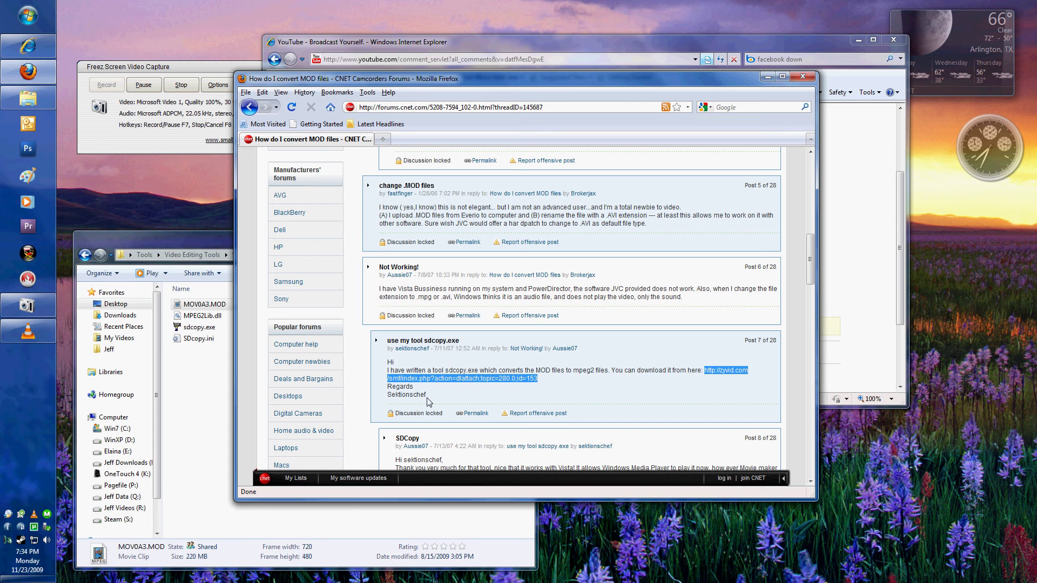
{"action": "left_click_drag", "start_coordinate": [387, 400], "coordinate": [431, 400]}
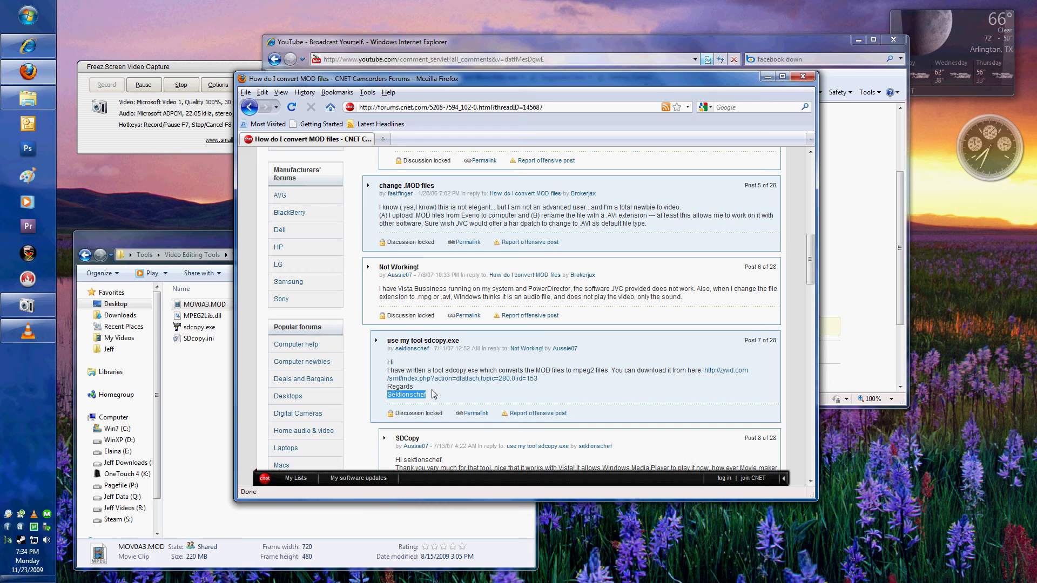
- Check the details of MPEG2Lib.dll, SDcopy.ini and sdcopy.exe, then return to the forum thread
{"action": "left_click", "coordinate": [218, 372]}
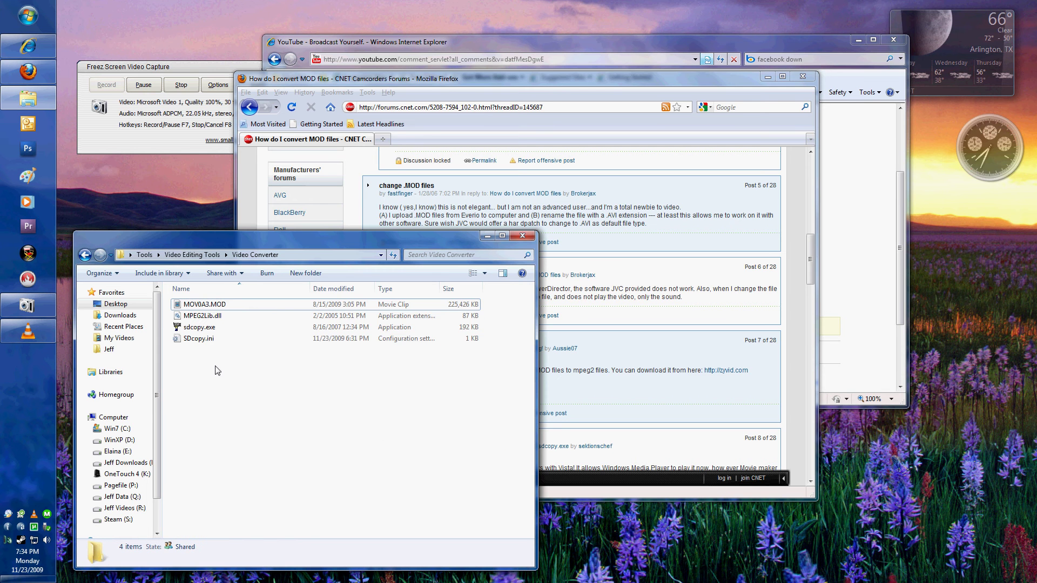
{"action": "left_click", "coordinate": [201, 316]}
{"action": "left_click", "coordinate": [197, 339]}
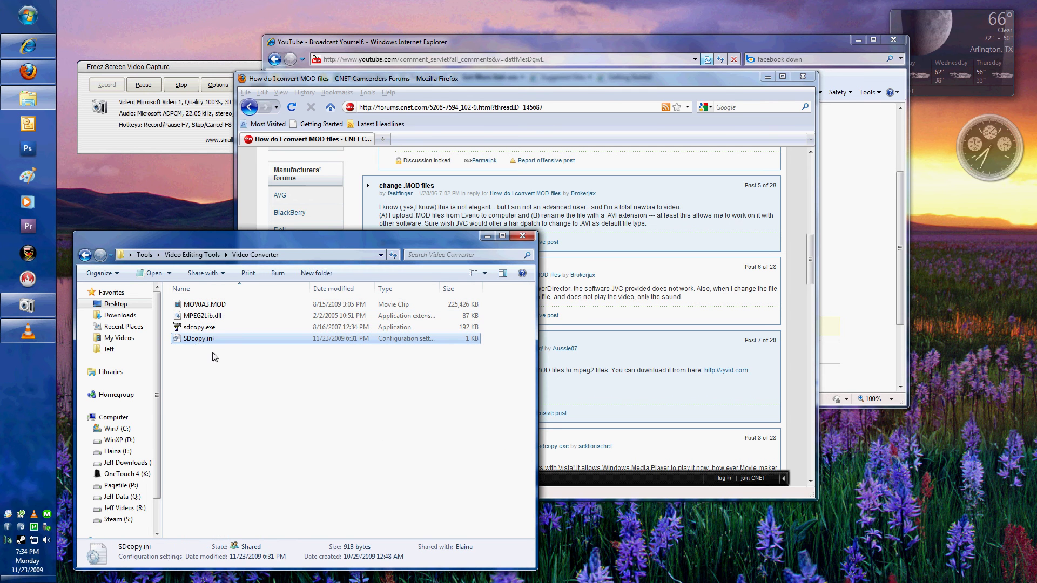
{"action": "left_click", "coordinate": [209, 331]}
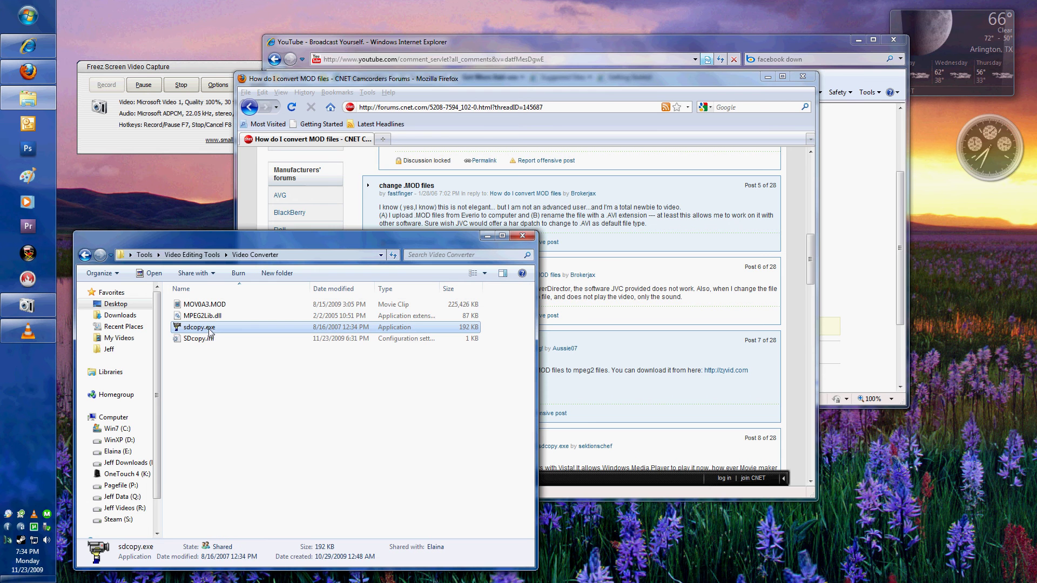
{"action": "left_click", "coordinate": [218, 319]}
{"action": "left_click", "coordinate": [218, 339]}
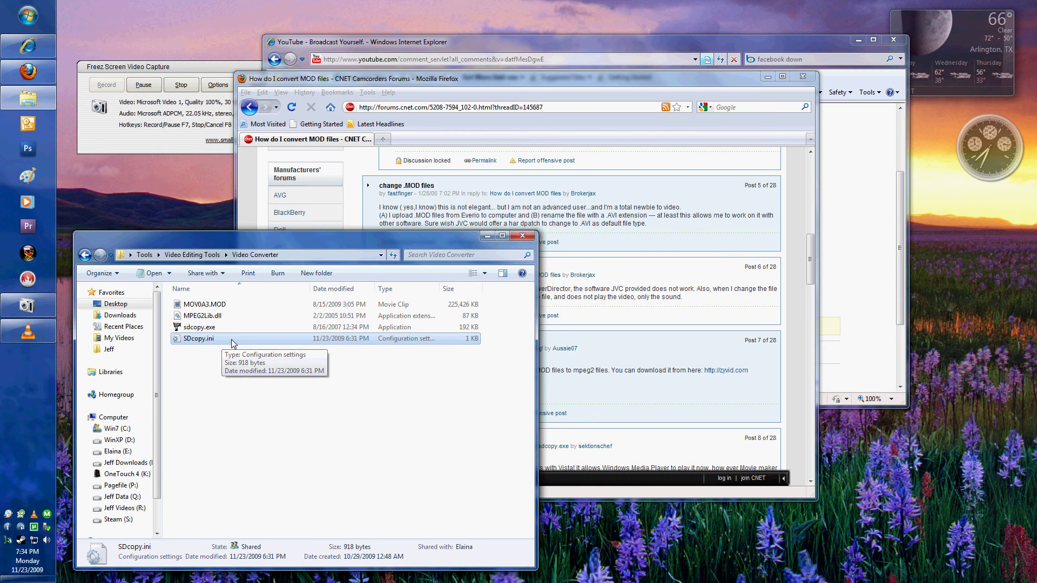
{"action": "left_click", "coordinate": [464, 328]}
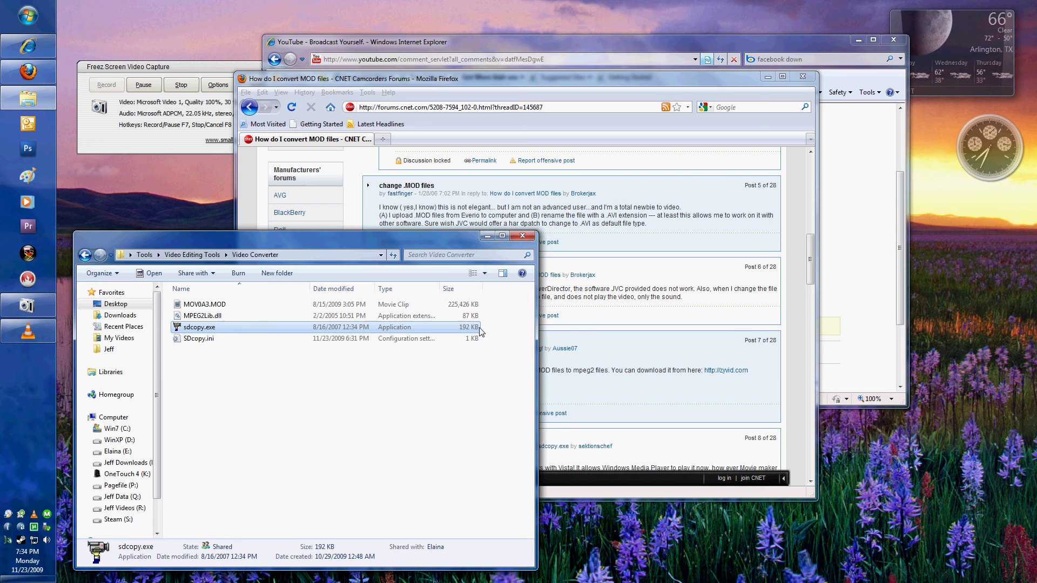
{"action": "left_click", "coordinate": [591, 324]}
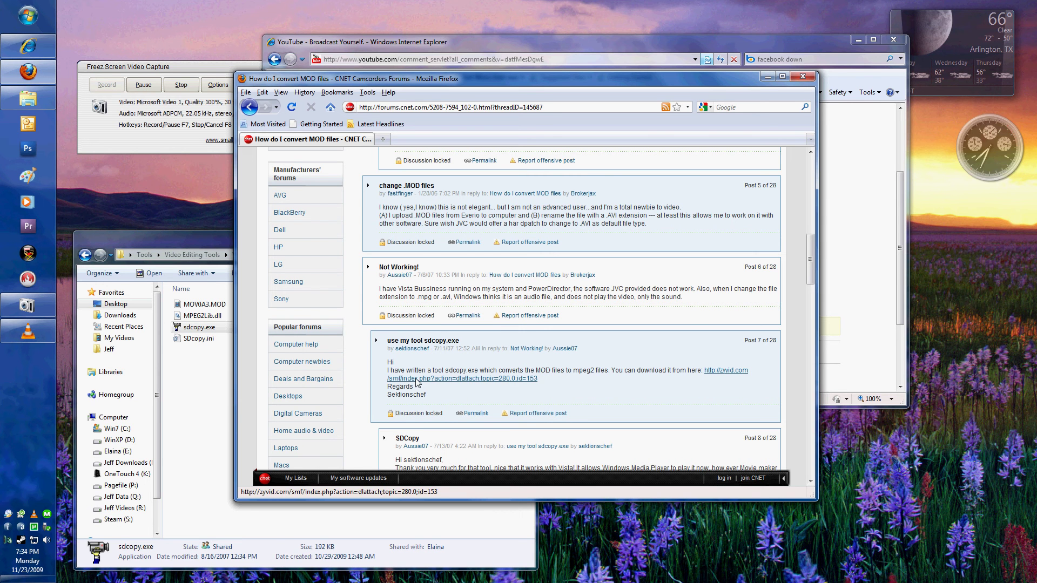
- Start downloading SDcopy199beta.zip from the zyvid link, cancel it, and return to Video Converter
{"action": "left_click", "coordinate": [450, 380]}
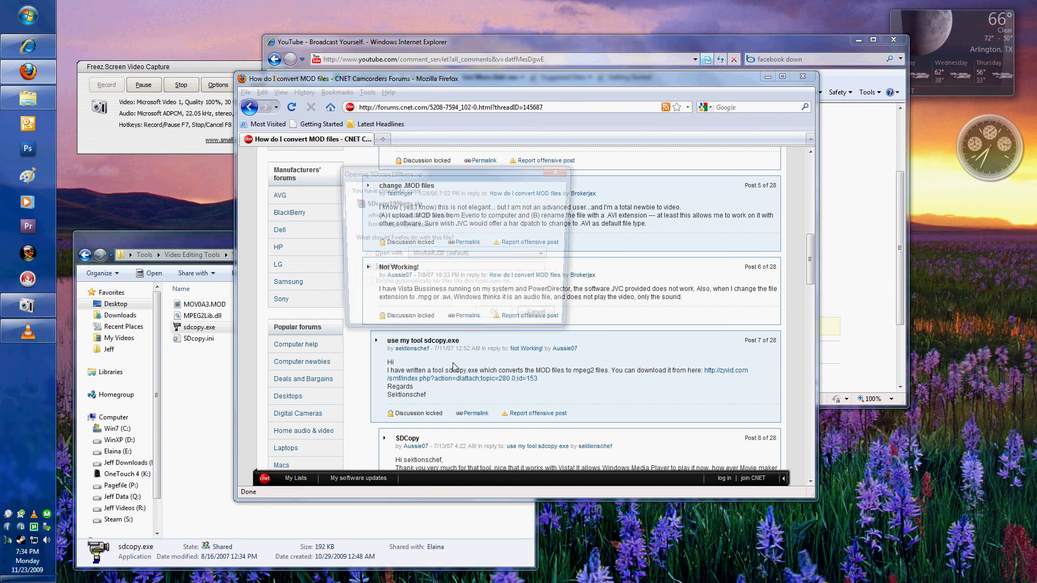
{"action": "left_click", "coordinate": [527, 319]}
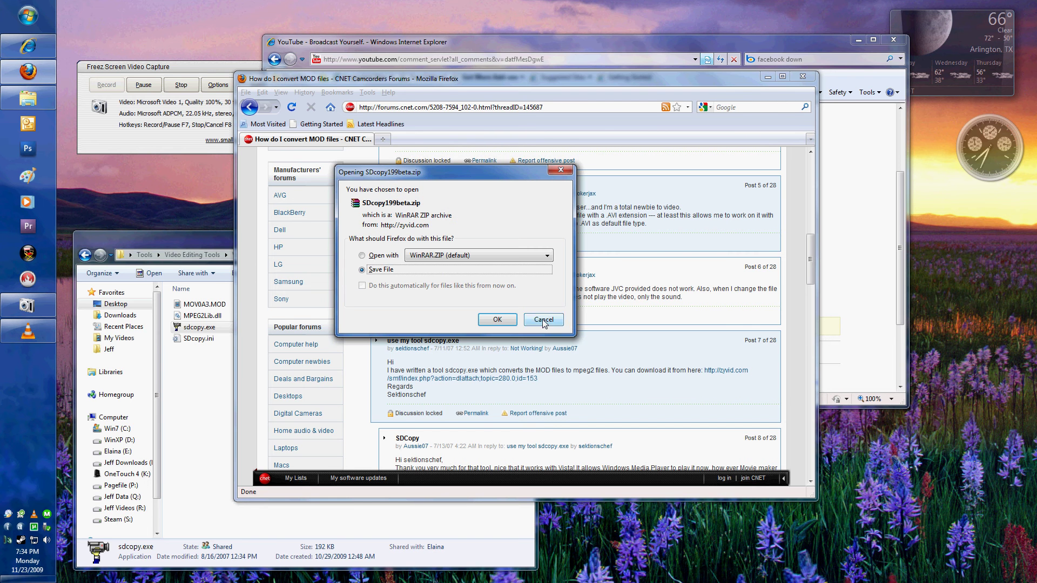
{"action": "left_click", "coordinate": [208, 370]}
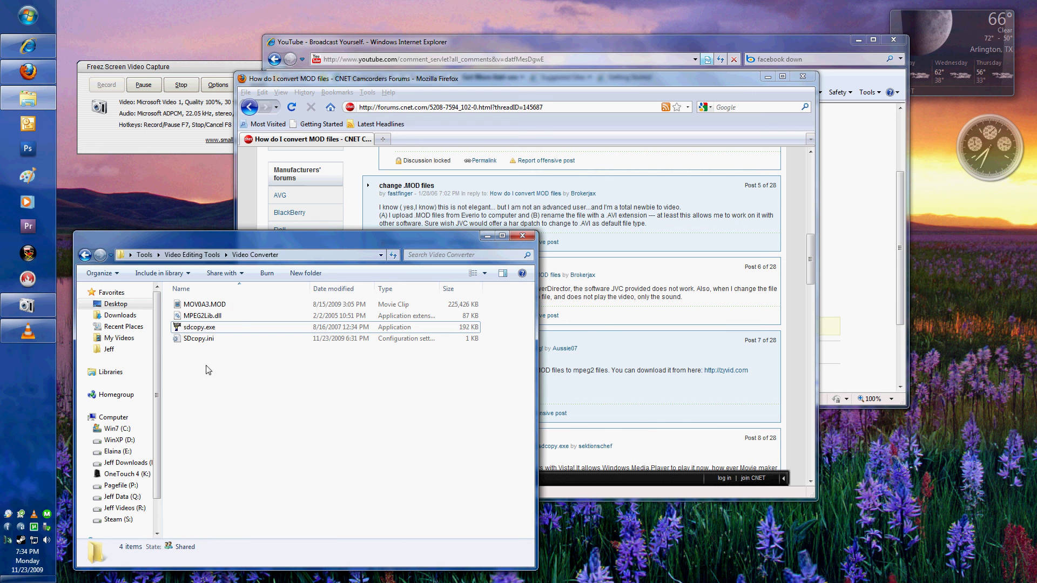
- Launch sdcopy.exe and set its source directory to Tools > Video Editing Tools > Video Converter
{"action": "double_click", "coordinate": [194, 328]}
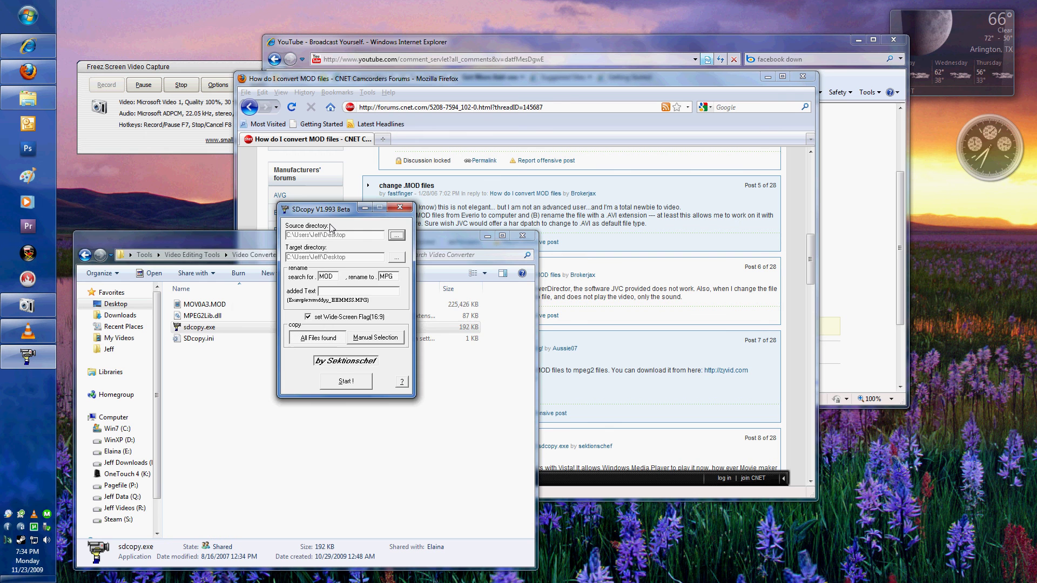
{"action": "left_click_drag", "start_coordinate": [333, 210], "coordinate": [464, 284]}
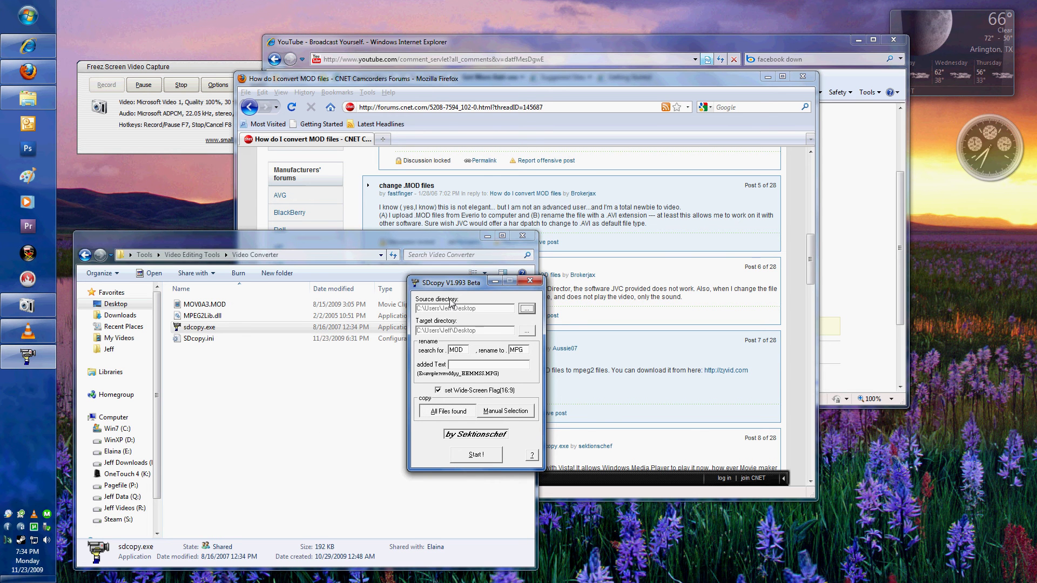
{"action": "left_click", "coordinate": [527, 309]}
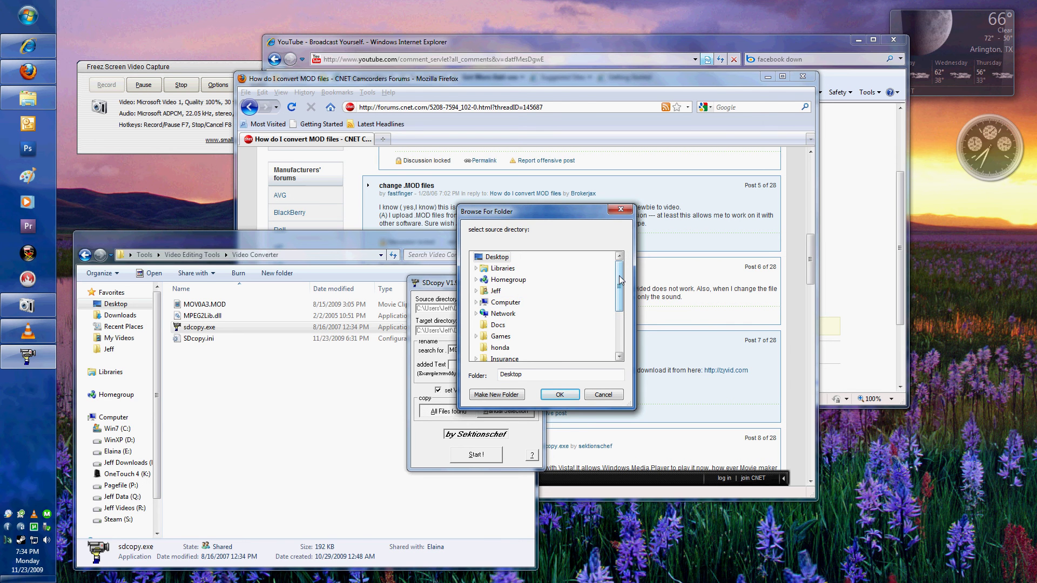
{"action": "left_click_drag", "start_coordinate": [621, 281], "coordinate": [621, 305]}
{"action": "left_click", "coordinate": [500, 348]}
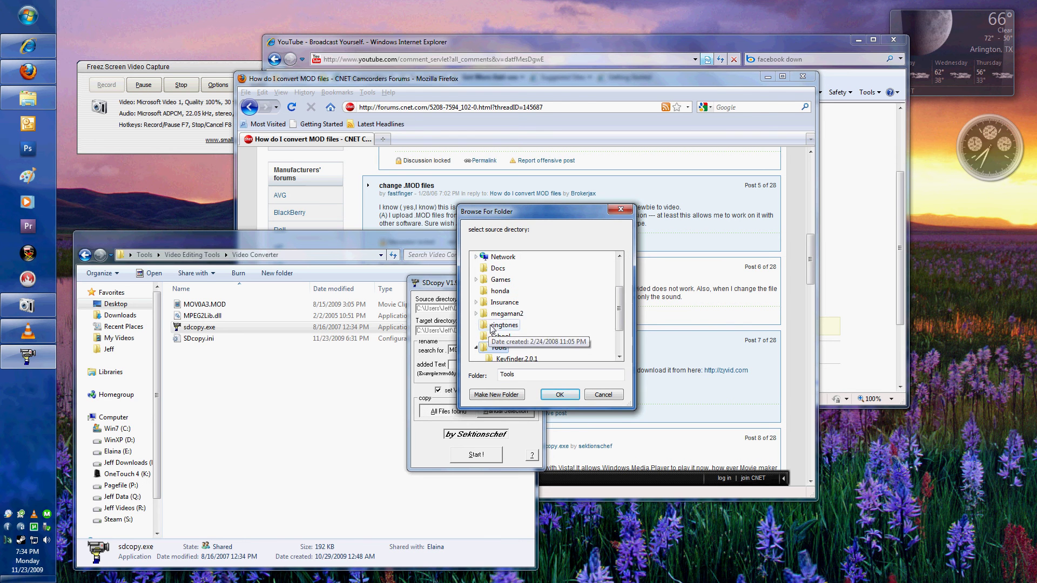
{"action": "key", "text": "Down"}
{"action": "key", "text": "Down"}
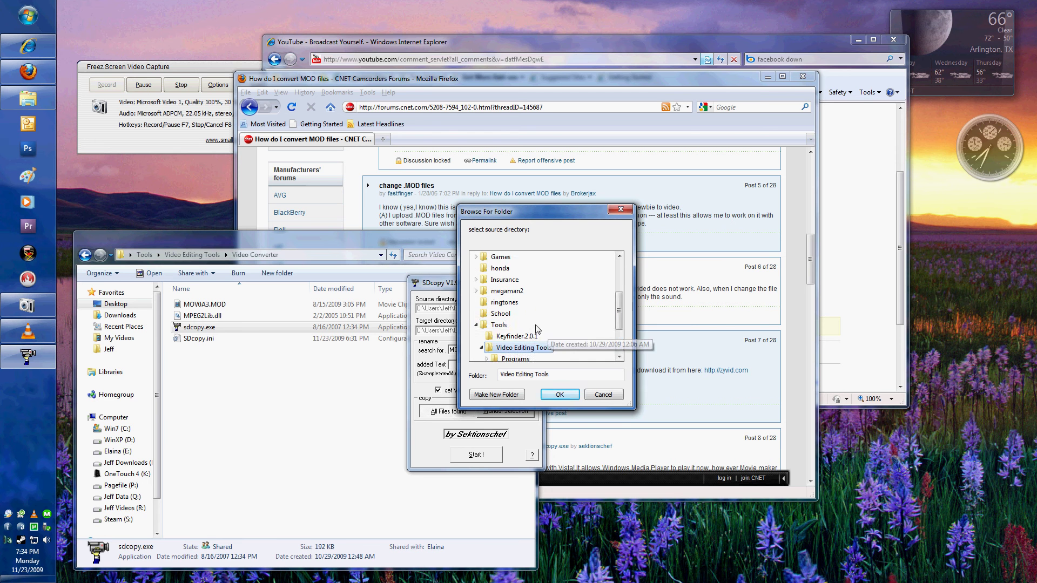
{"action": "scroll", "coordinate": [536, 324], "scroll_direction": "down", "scroll_amount": 2}
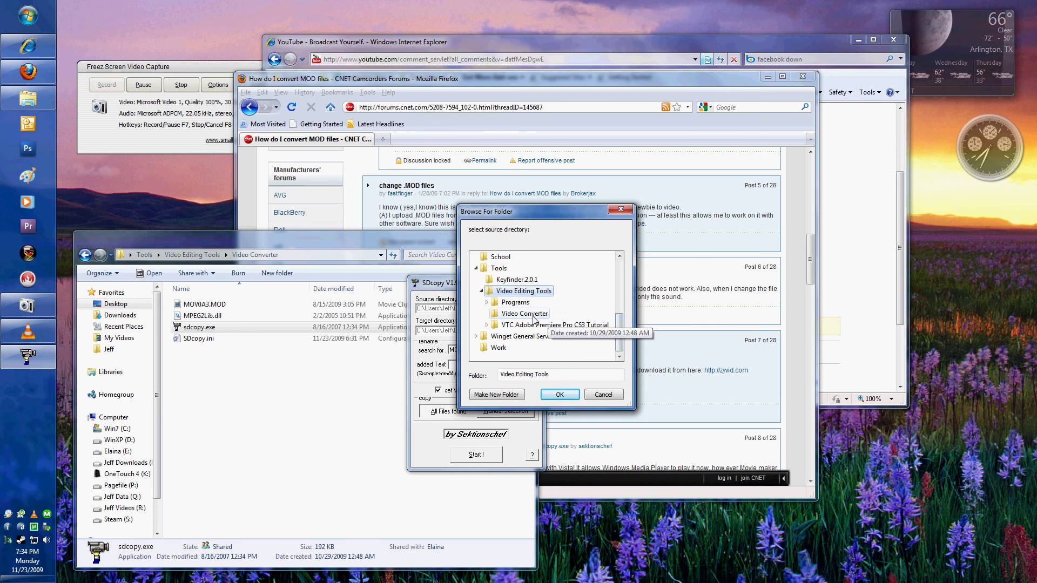
{"action": "left_click", "coordinate": [524, 314]}
{"action": "left_click", "coordinate": [560, 394]}
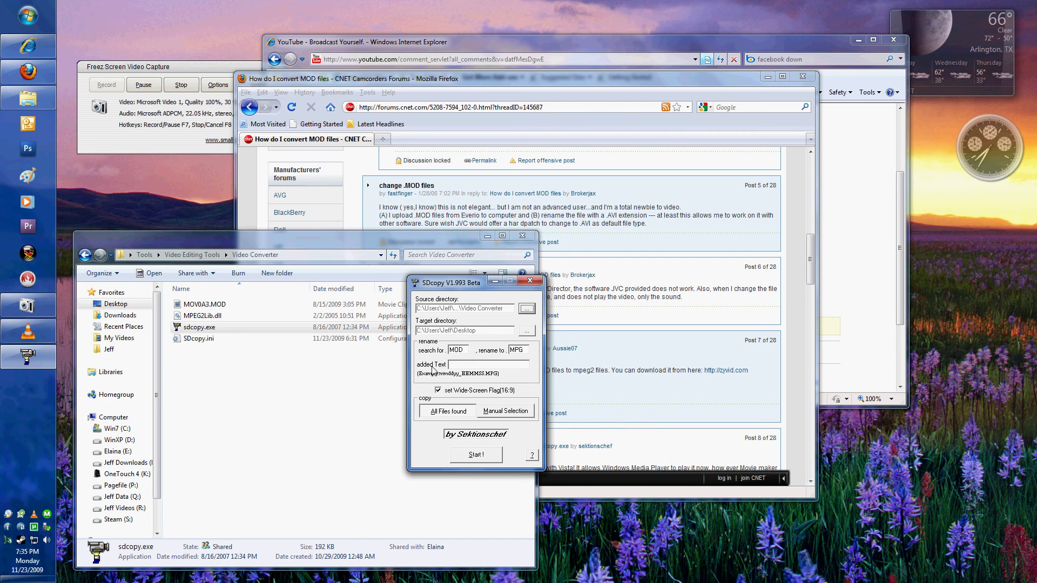
{"action": "left_click", "coordinate": [199, 339]}
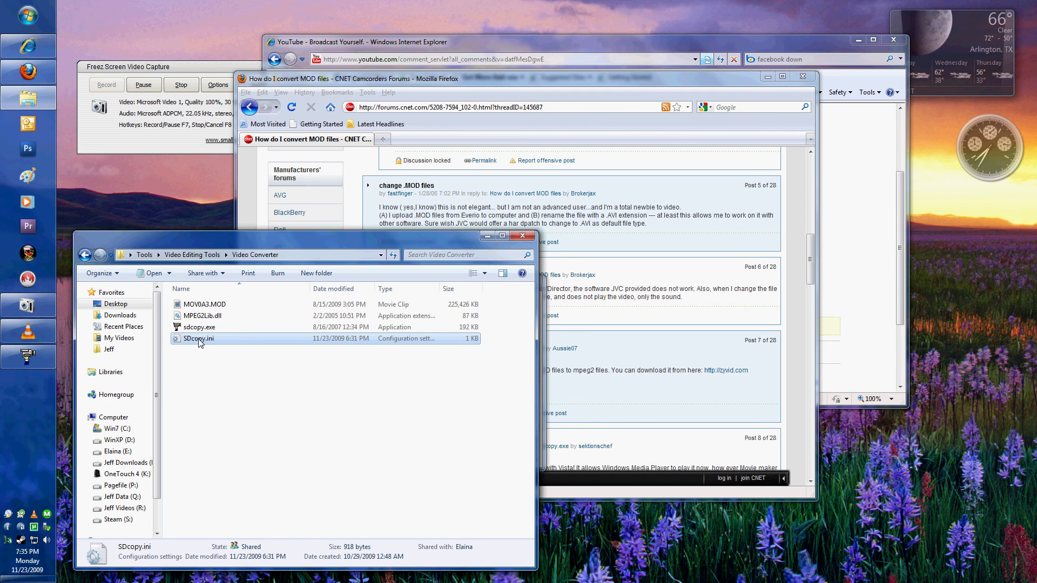
{"action": "double_click", "coordinate": [199, 339]}
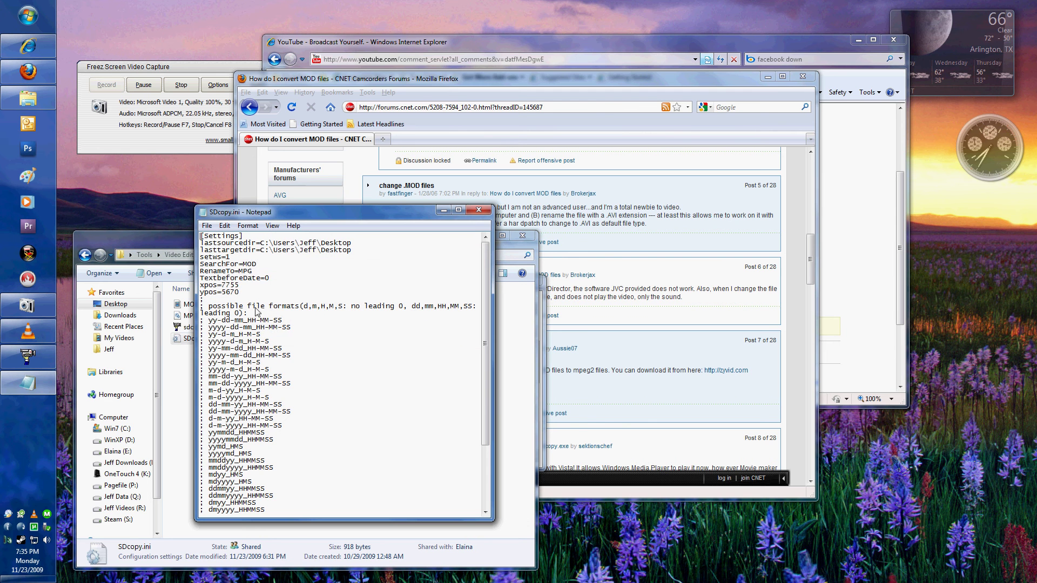
{"action": "left_click_drag", "start_coordinate": [201, 300], "coordinate": [254, 481]}
{"action": "left_click", "coordinate": [291, 425]}
{"action": "scroll", "coordinate": [292, 425], "scroll_direction": "down", "scroll_amount": 4}
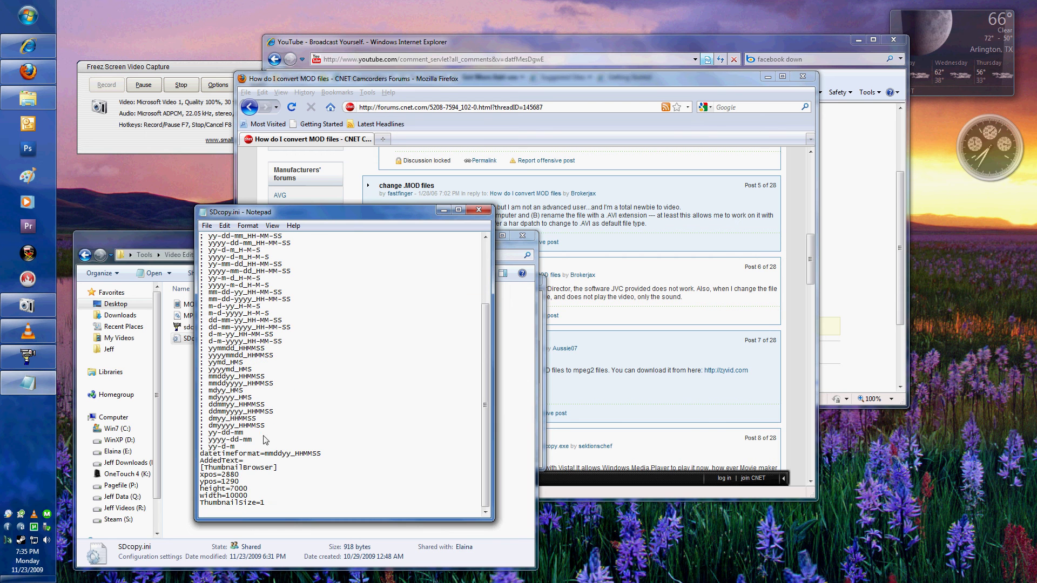
{"action": "left_click", "coordinate": [479, 210]}
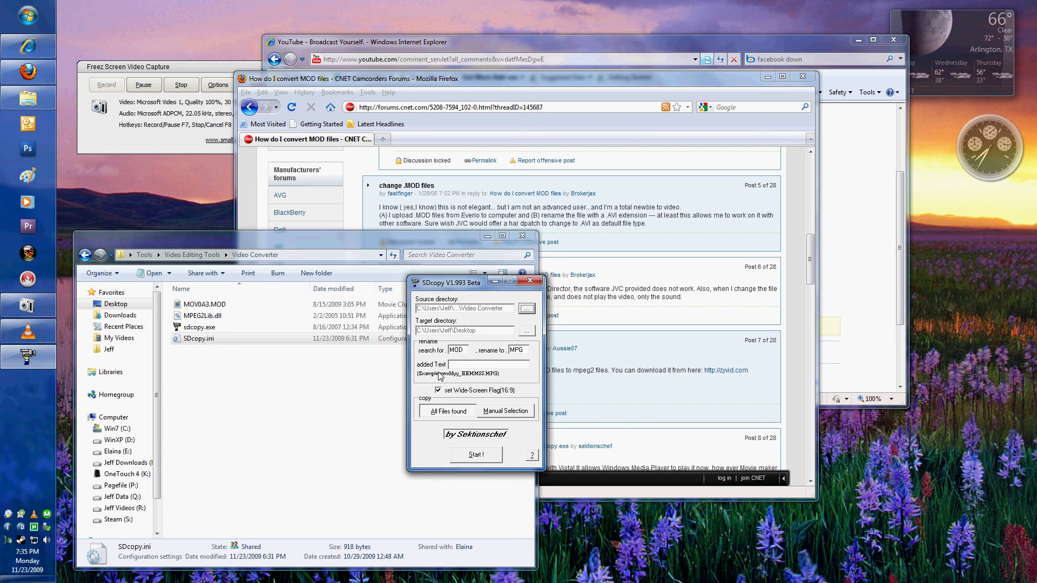
{"action": "left_click", "coordinate": [375, 365]}
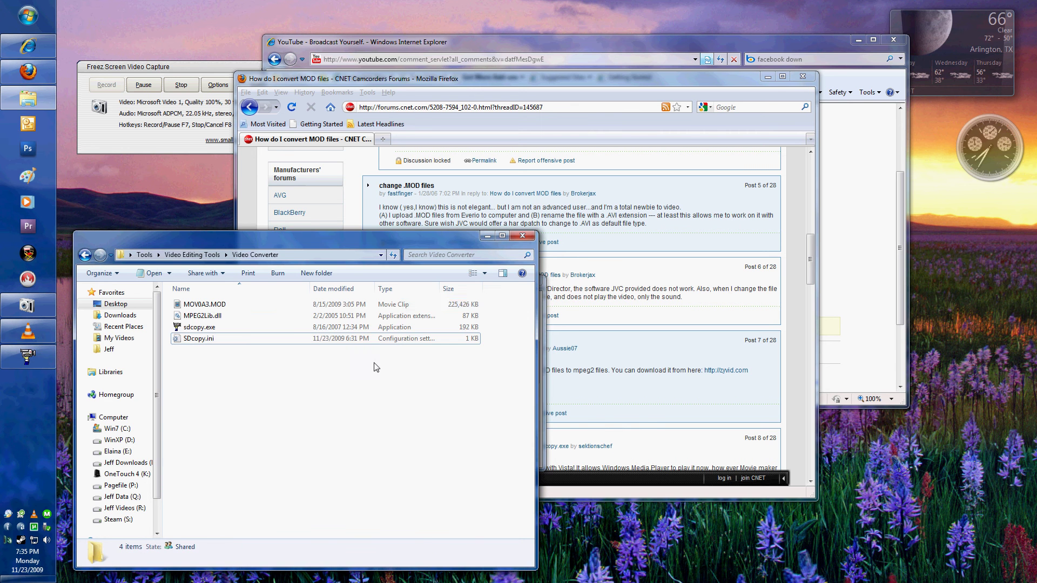
{"action": "left_click", "coordinate": [277, 306]}
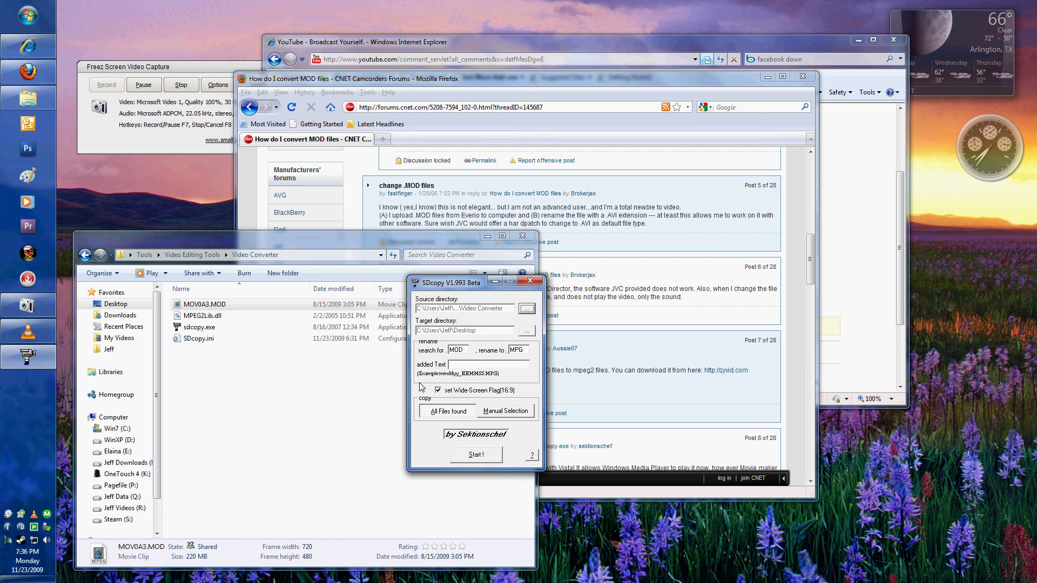
- Set SDcopy to convert All Files found instead of picking clips manually
{"action": "left_click", "coordinate": [497, 413]}
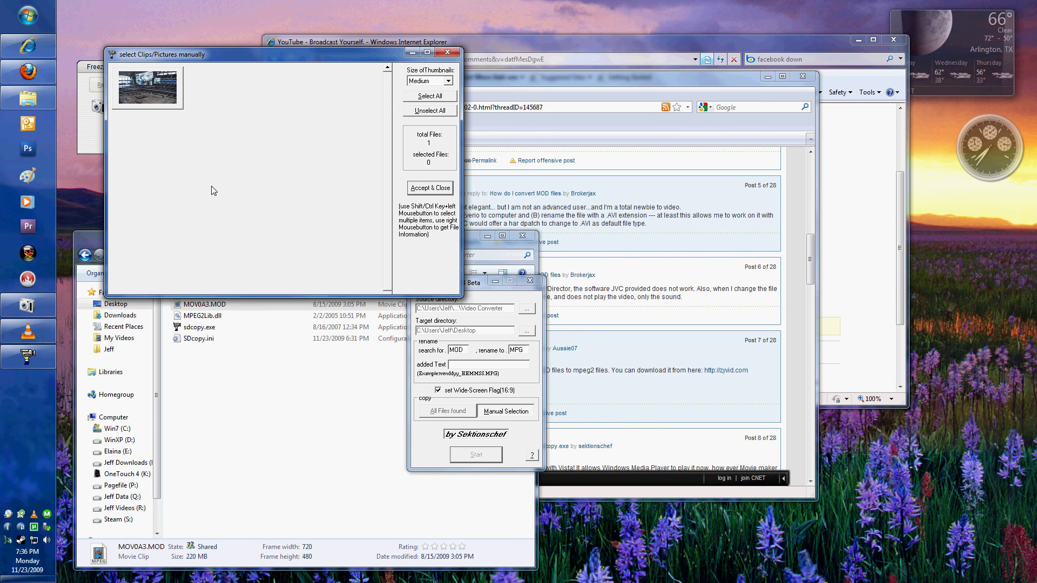
{"action": "left_click", "coordinate": [448, 53]}
{"action": "left_click", "coordinate": [438, 413]}
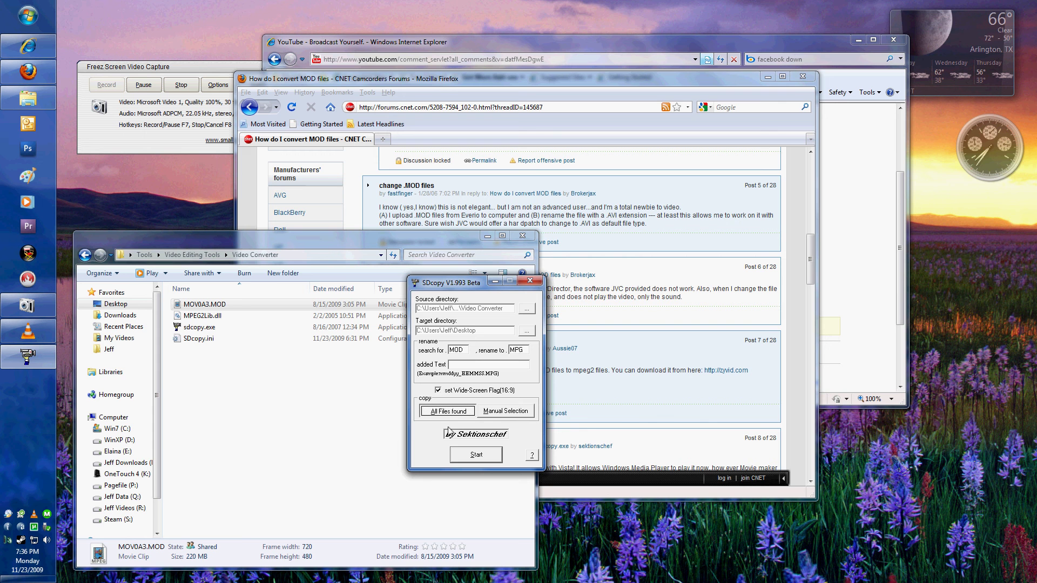
- Set the target directory to Tools > Video Editing Tools > Video Converter
{"action": "left_click", "coordinate": [528, 331]}
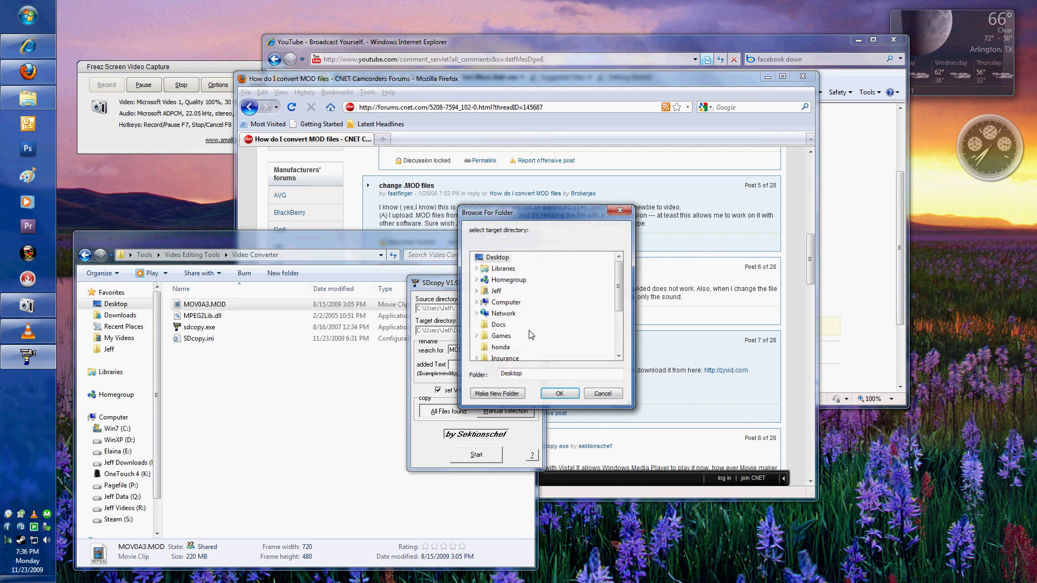
{"action": "left_click_drag", "start_coordinate": [621, 282], "coordinate": [619, 323]}
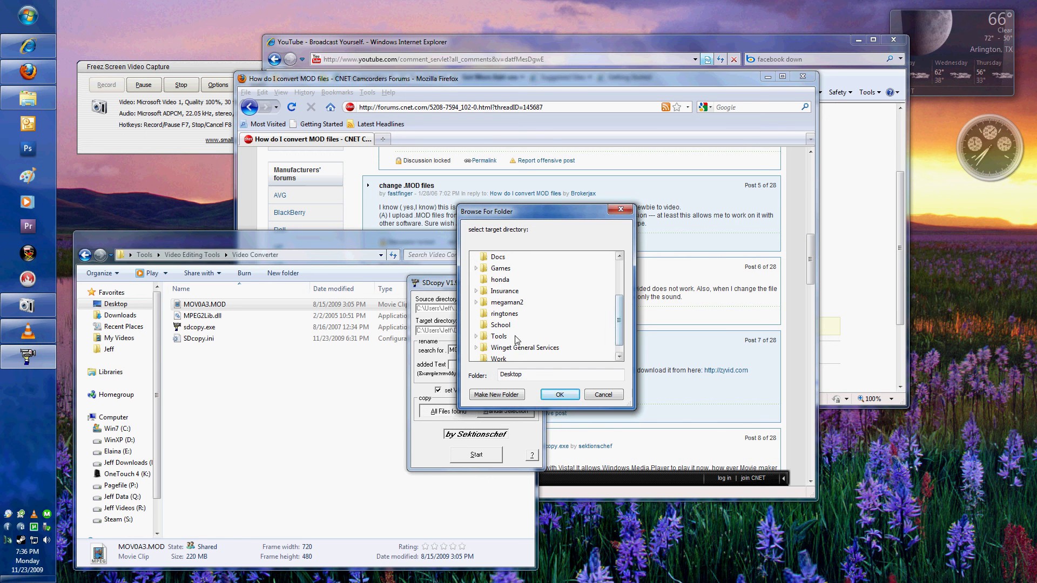
{"action": "left_click", "coordinate": [476, 336]}
{"action": "left_click", "coordinate": [481, 348]}
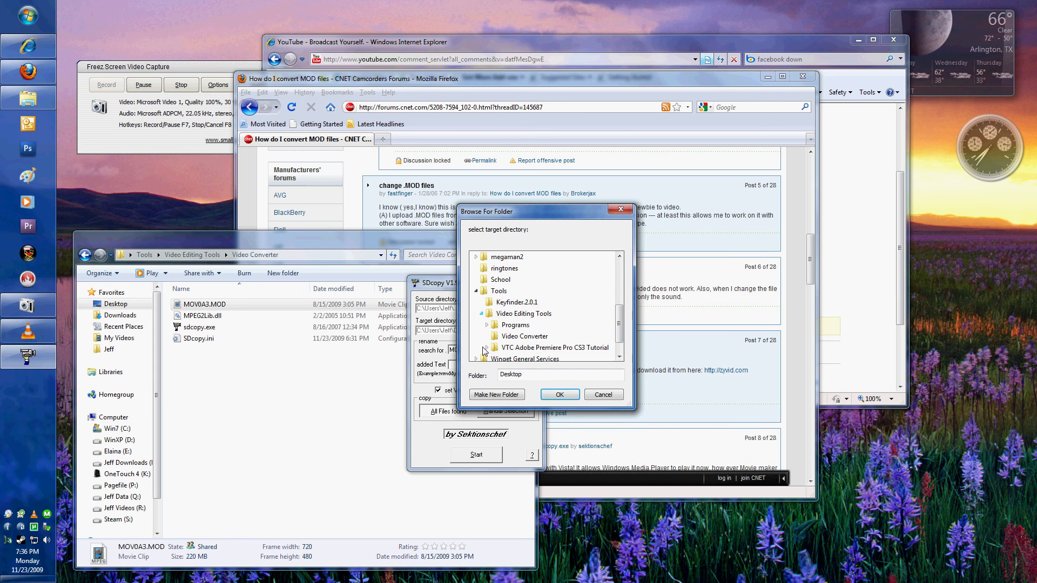
{"action": "left_click", "coordinate": [575, 337]}
{"action": "left_click", "coordinate": [560, 395]}
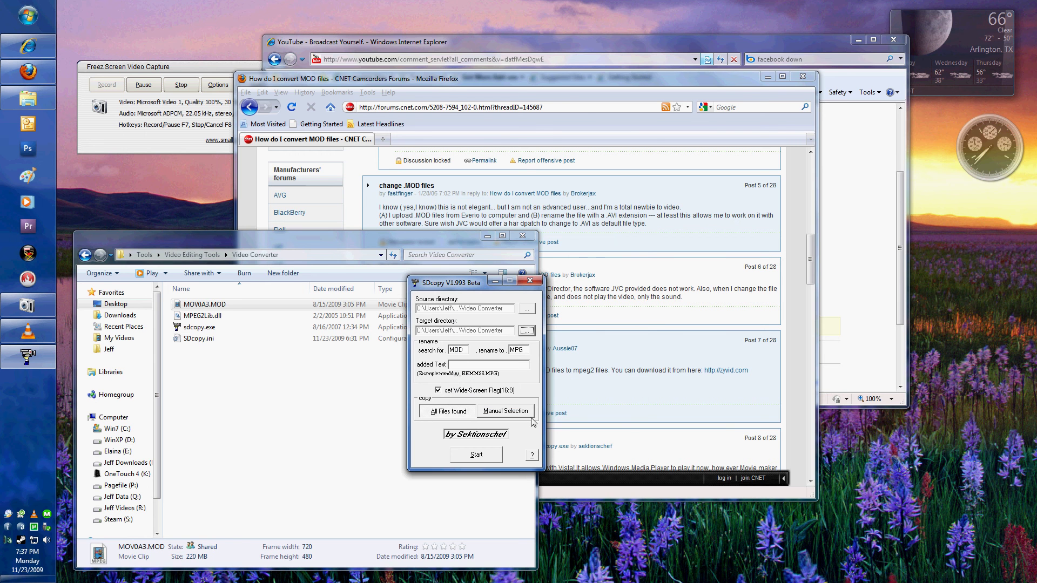
- Start the conversion and select the resulting 081509_140540.MPG in the Video Converter folder
{"action": "left_click", "coordinate": [491, 454]}
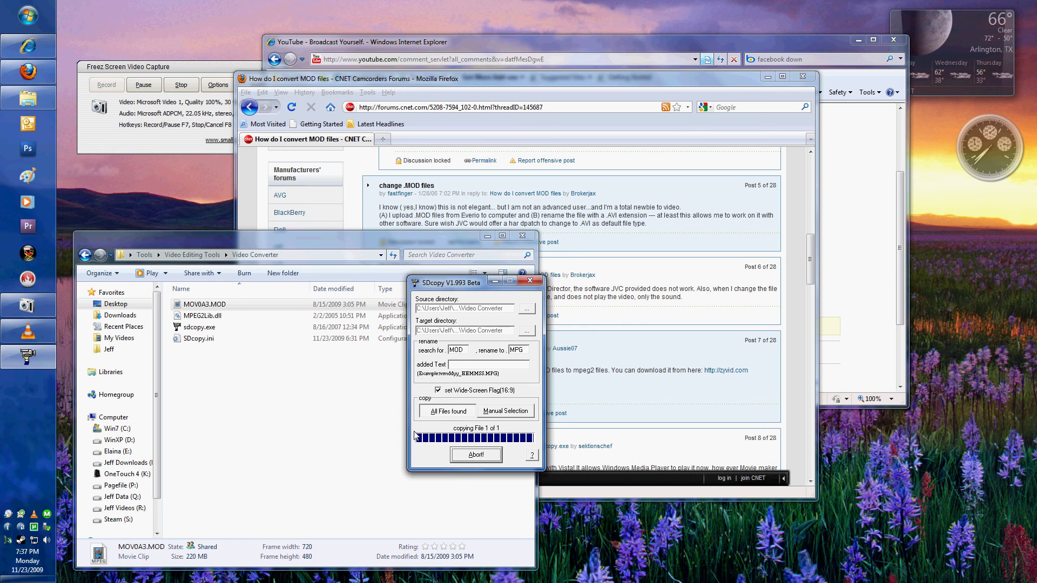
{"action": "left_click", "coordinate": [271, 367]}
{"action": "left_click", "coordinate": [221, 304]}
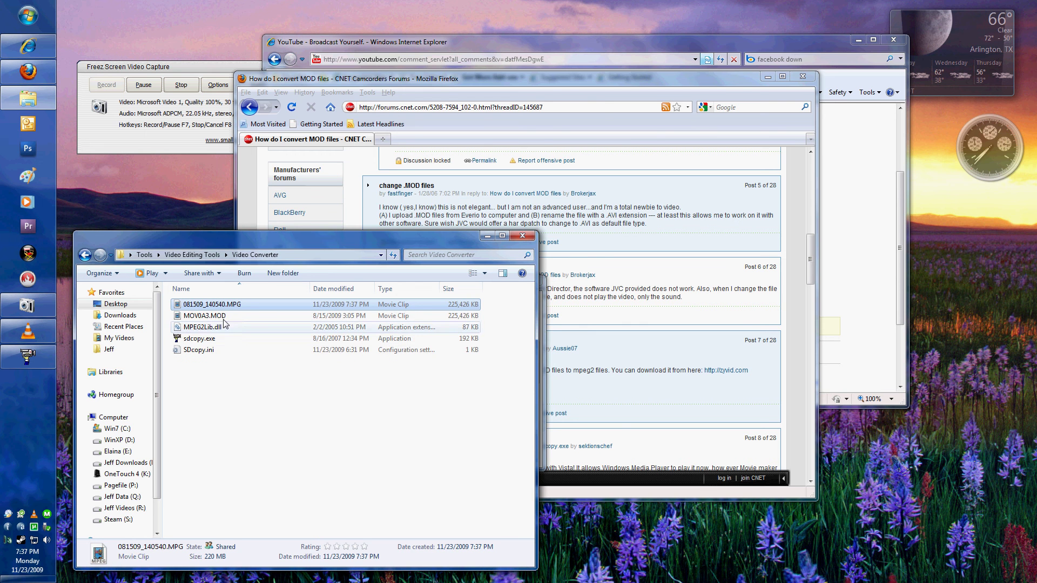
- Open MOV0A3.MOD in VLC, play it and pause at 00:02
{"action": "left_click", "coordinate": [28, 331]}
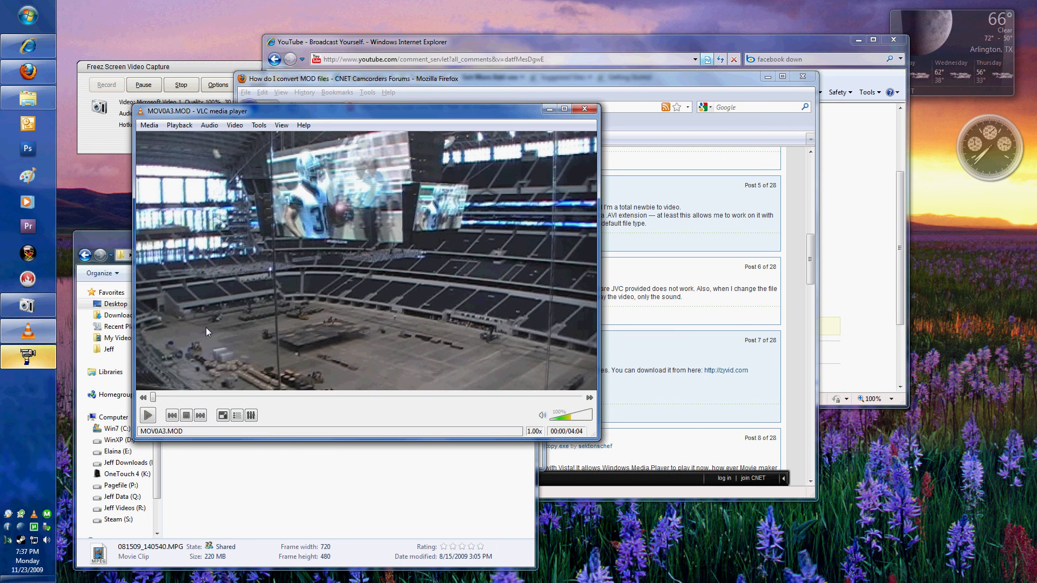
{"action": "left_click", "coordinate": [149, 413]}
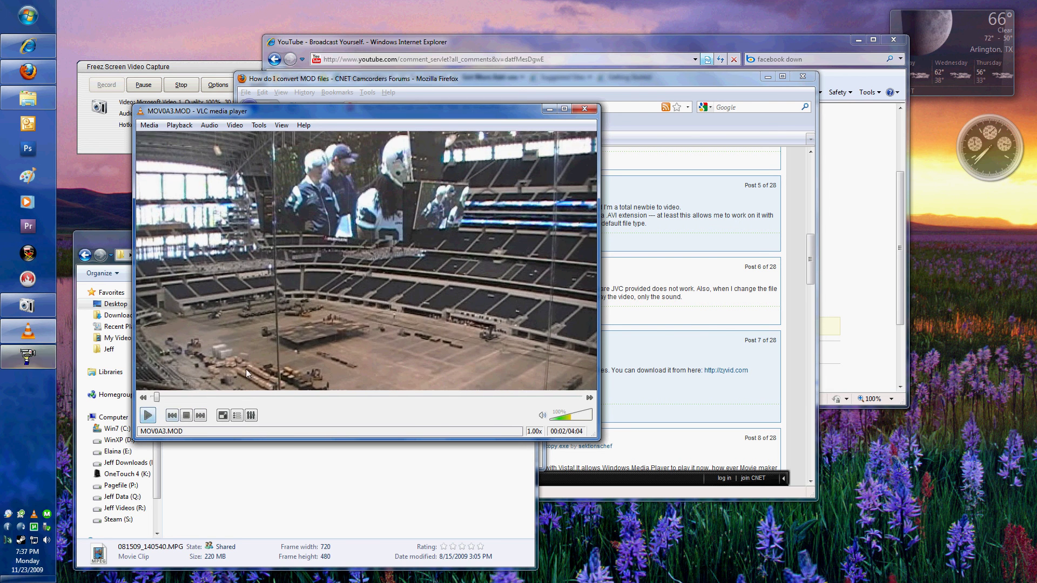
{"action": "key", "text": "space"}
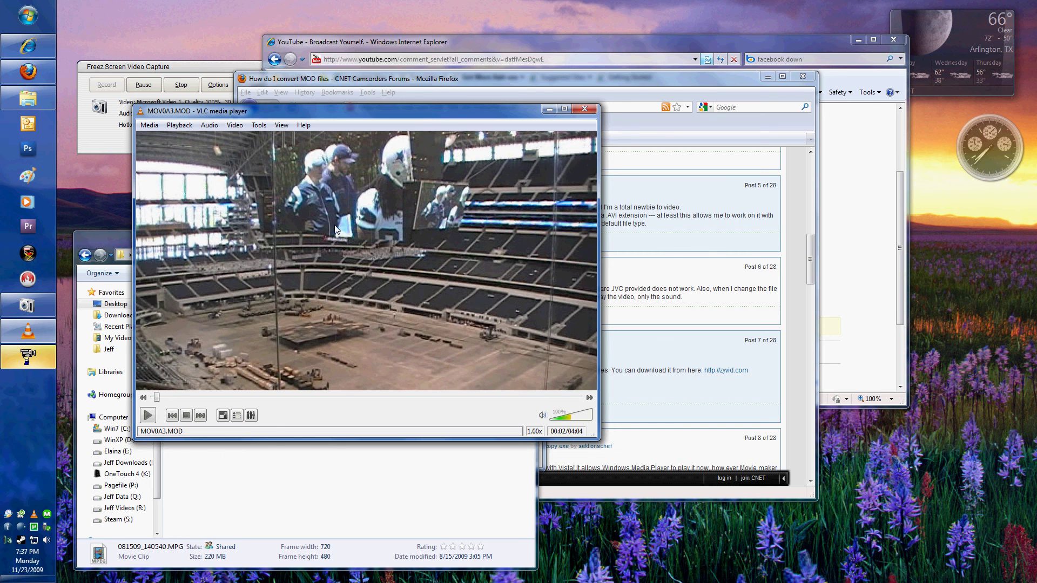
- Relaunch sdcopy.exe from the Video Converter folder and select the added Text field for output names
{"action": "left_click", "coordinate": [359, 481]}
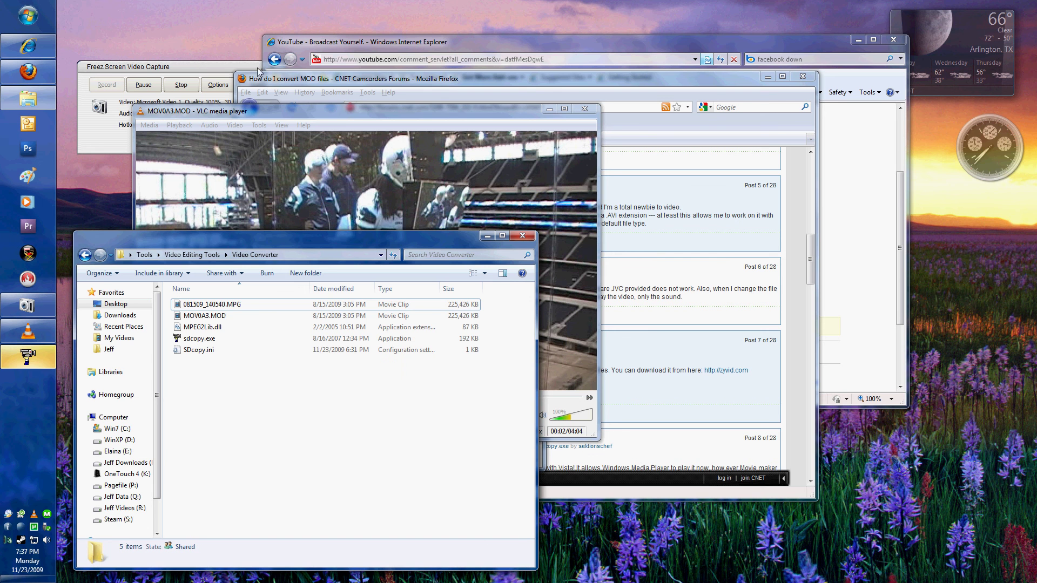
{"action": "double_click", "coordinate": [199, 338]}
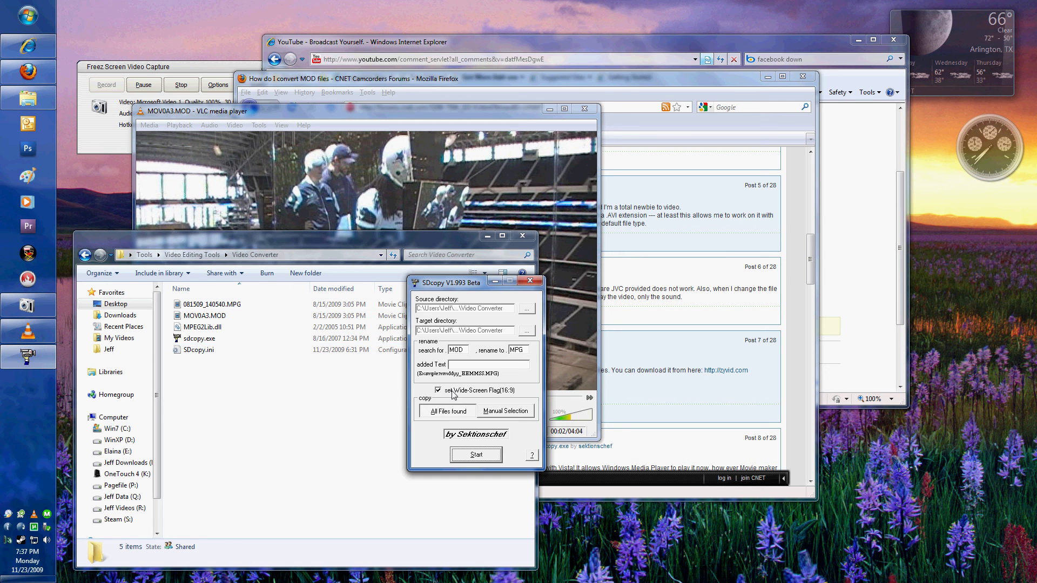
{"action": "left_click", "coordinate": [463, 367]}
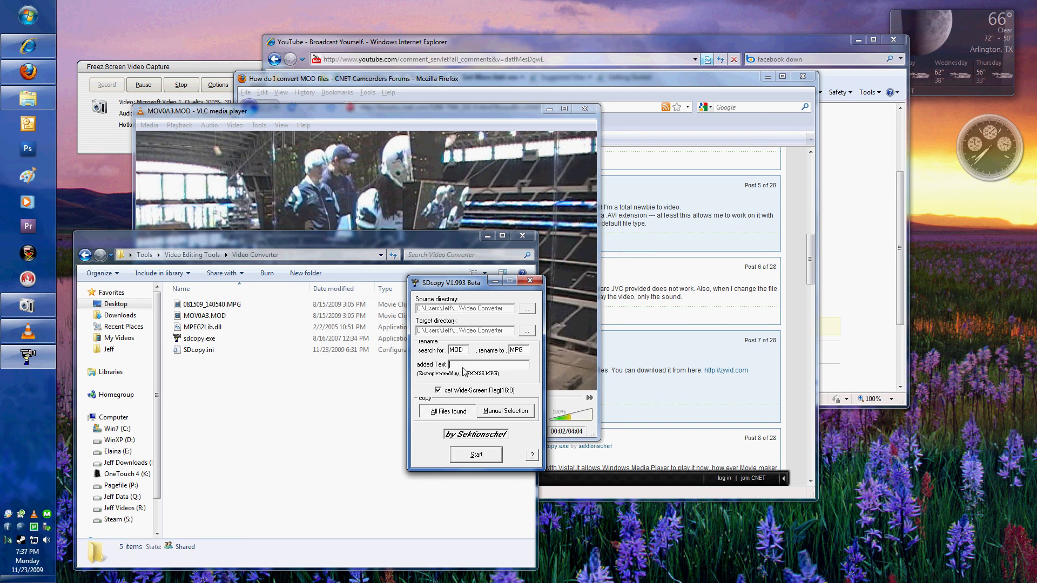